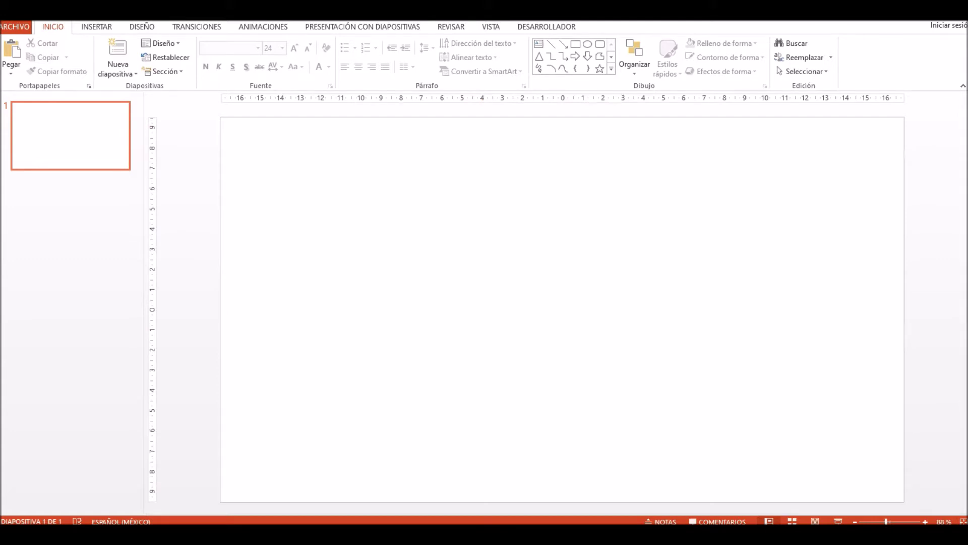
Copy the Frozen picture of Anna and Elsa from Google Images and return to the blank slide.
key(alt+Tab)
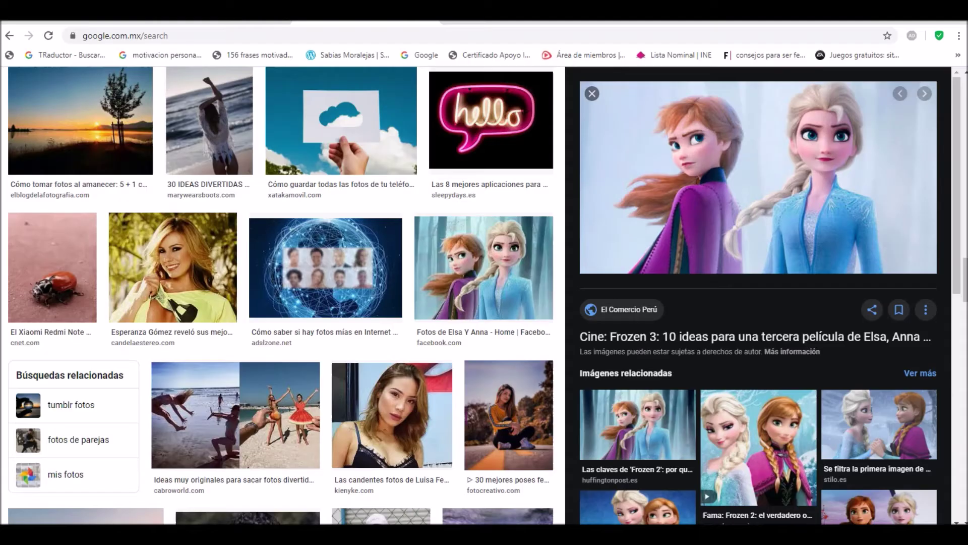
scroll(281, 295, up, 6)
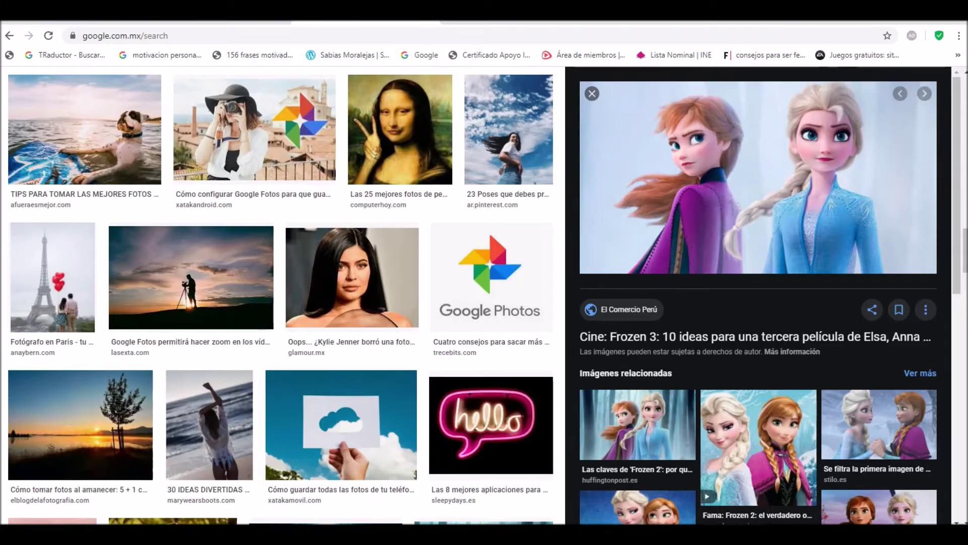
scroll(281, 295, down, 1)
scroll(758, 303, down, 2)
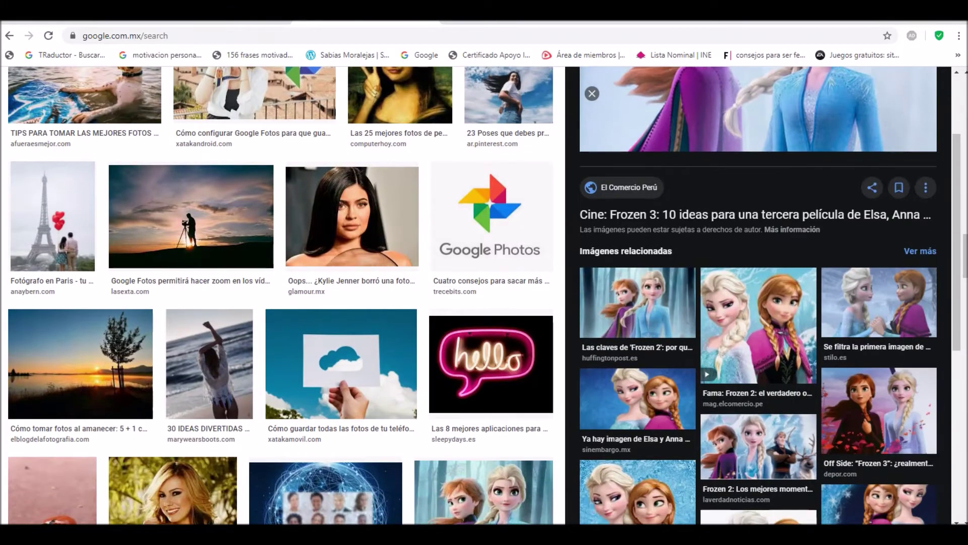
scroll(758, 303, up, 2)
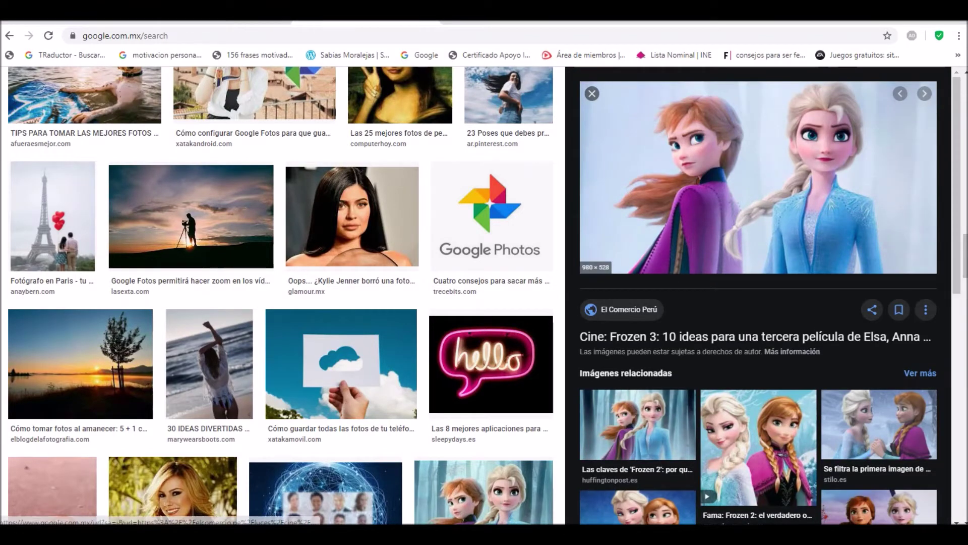
right_click(735, 166)
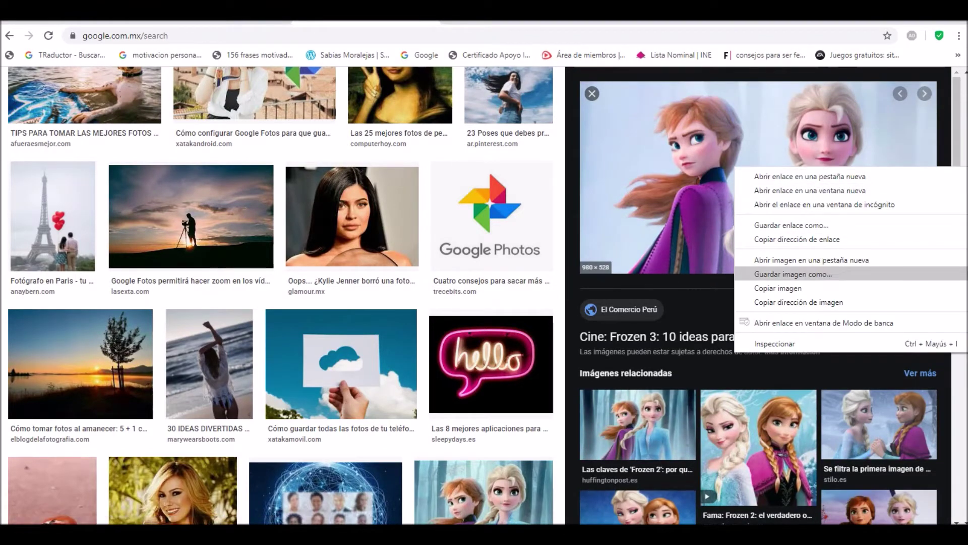
click(778, 288)
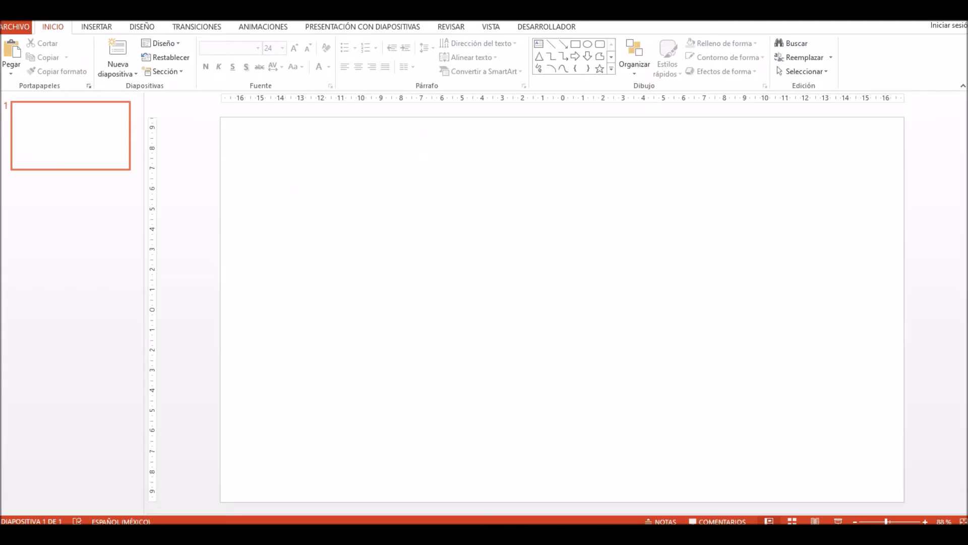
right_click(412, 235)
Paste the Frozen picture onto the slide and move it up and to the left.
click(457, 258)
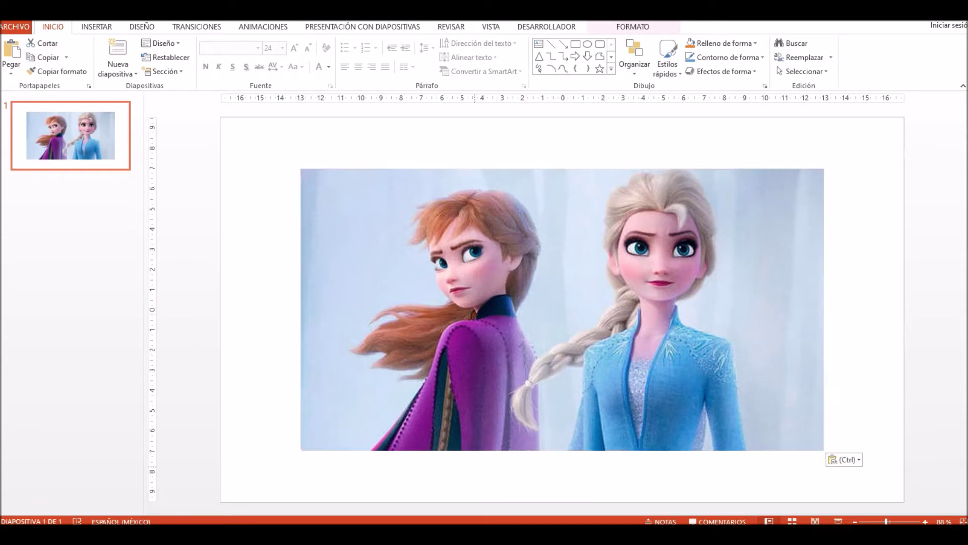
mouse_move(563, 309)
mouse_down()
mouse_move(538, 283)
mouse_move(482, 261)
mouse_up()
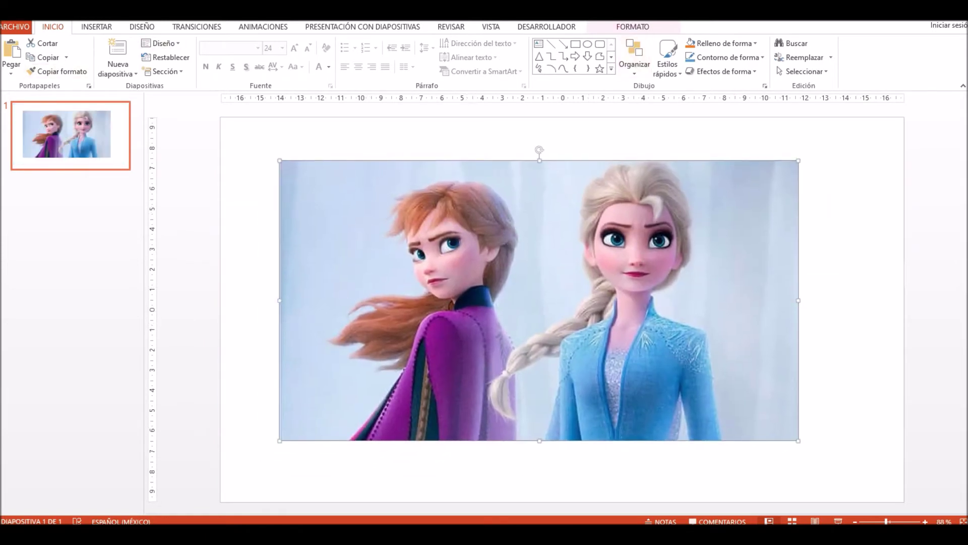
click(633, 26)
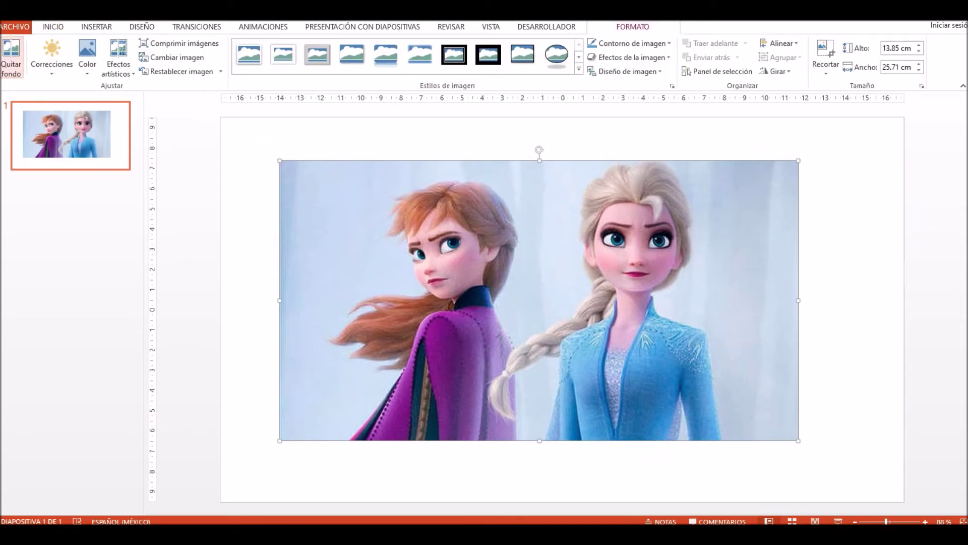
Remove the picture's backdrop, widening the kept area and marking the pale middle strip for removal.
click(11, 56)
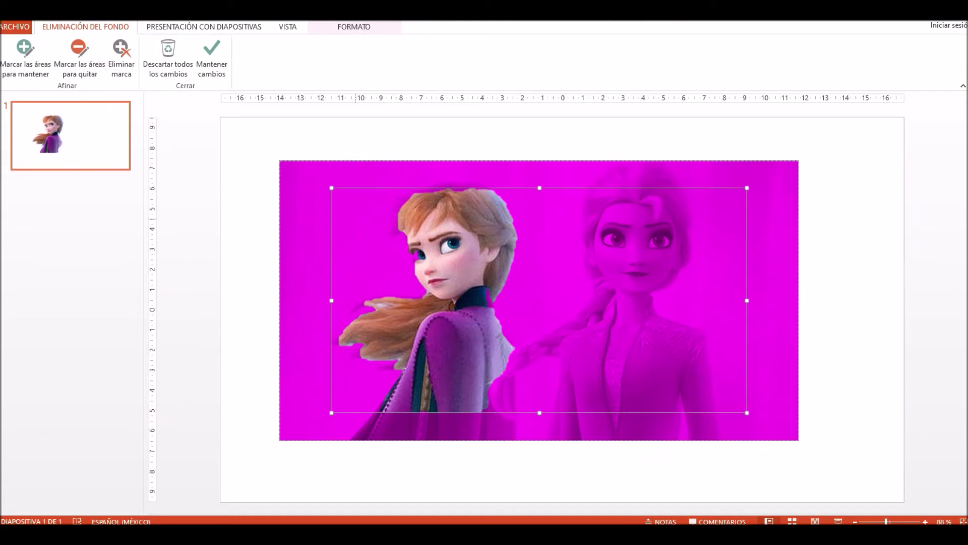
drag(332, 187, 280, 160)
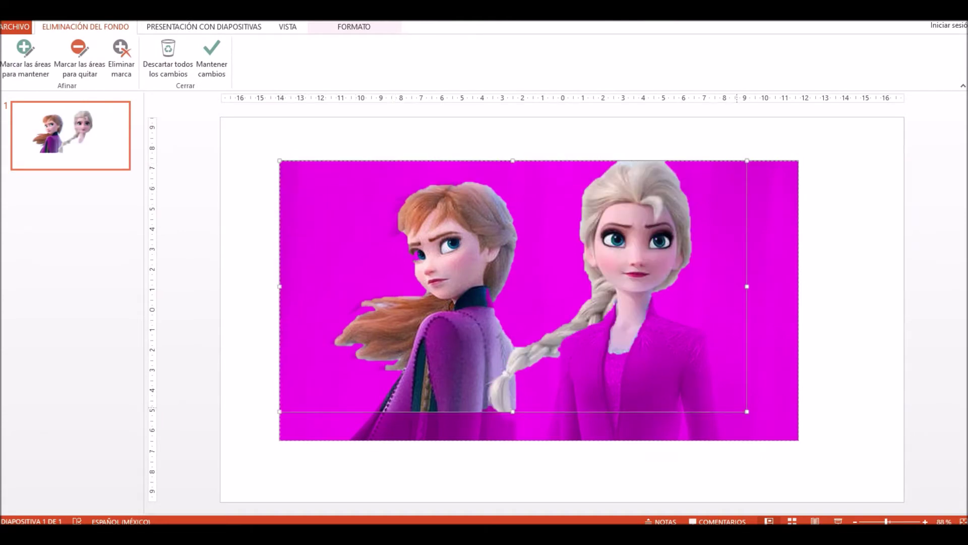
drag(747, 286, 800, 286)
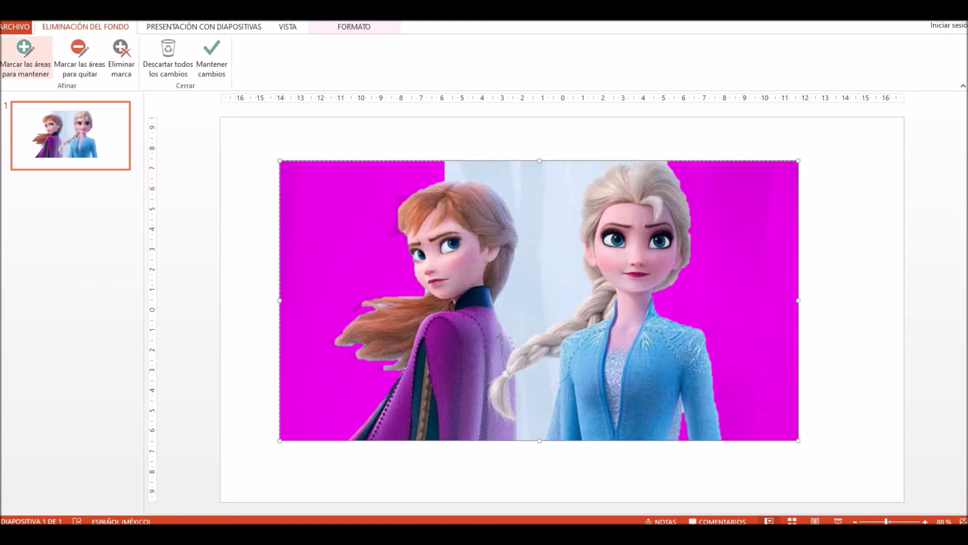
click(80, 57)
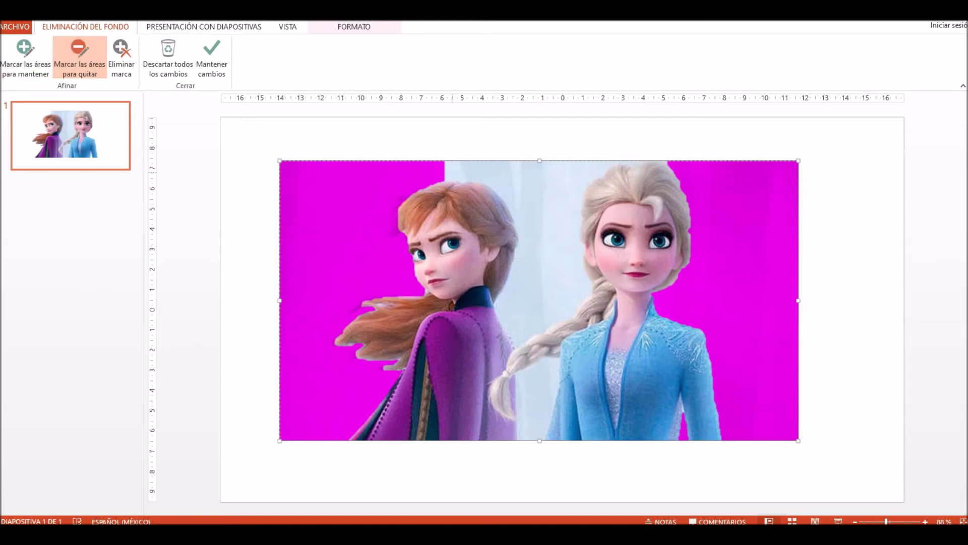
drag(556, 164, 568, 170)
key(Escape)
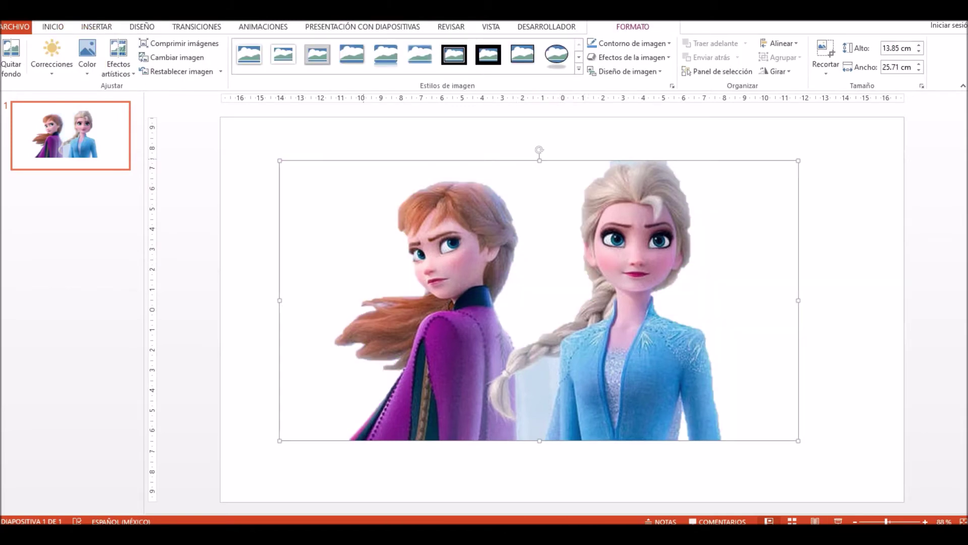
click(11, 55)
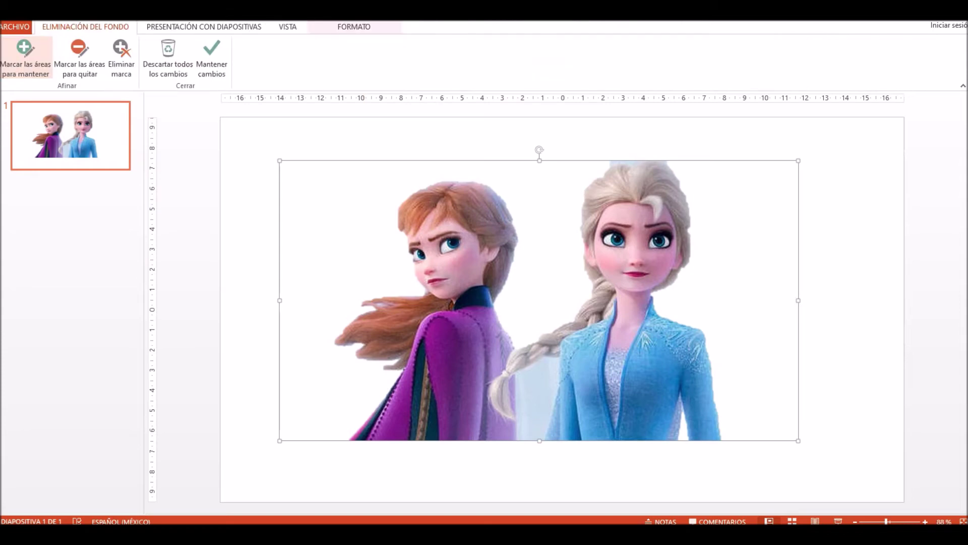
Stretch the kept area to the corners and remove the patches above Elsa's head and beside her braid.
drag(332, 188, 281, 160)
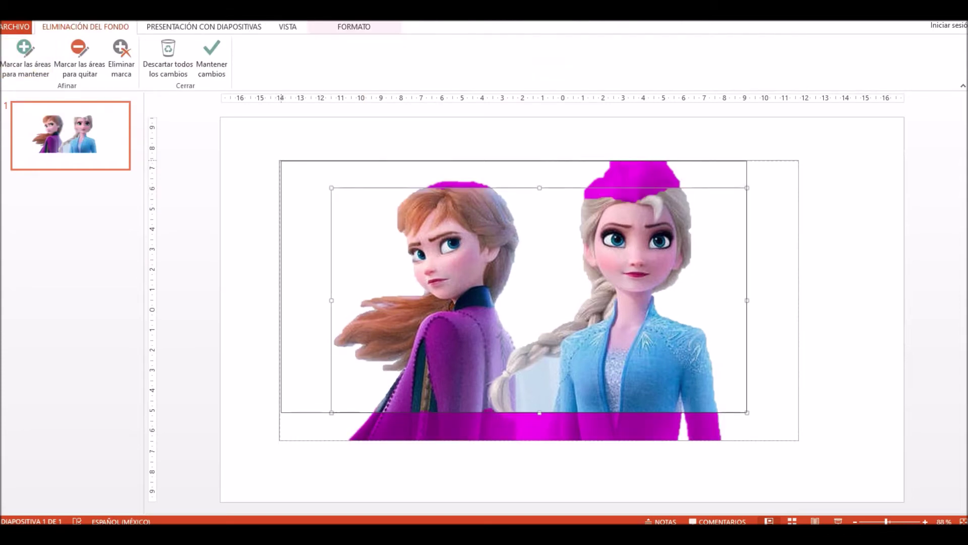
drag(747, 412, 798, 440)
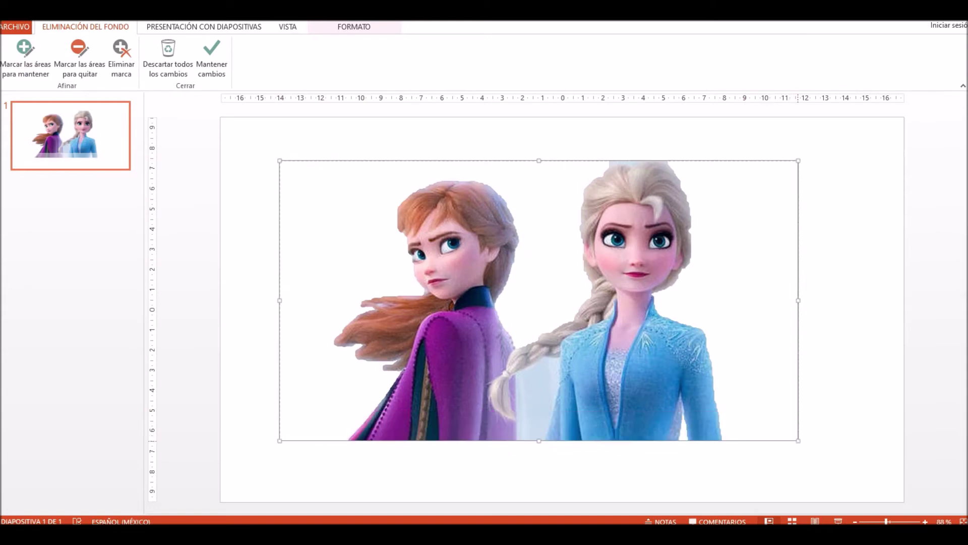
click(80, 58)
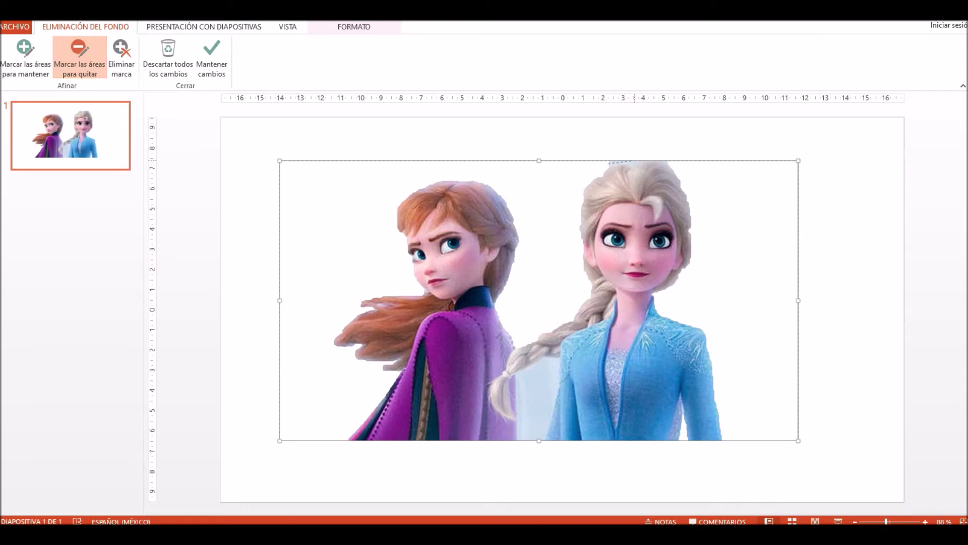
drag(630, 161, 633, 161)
drag(543, 371, 533, 428)
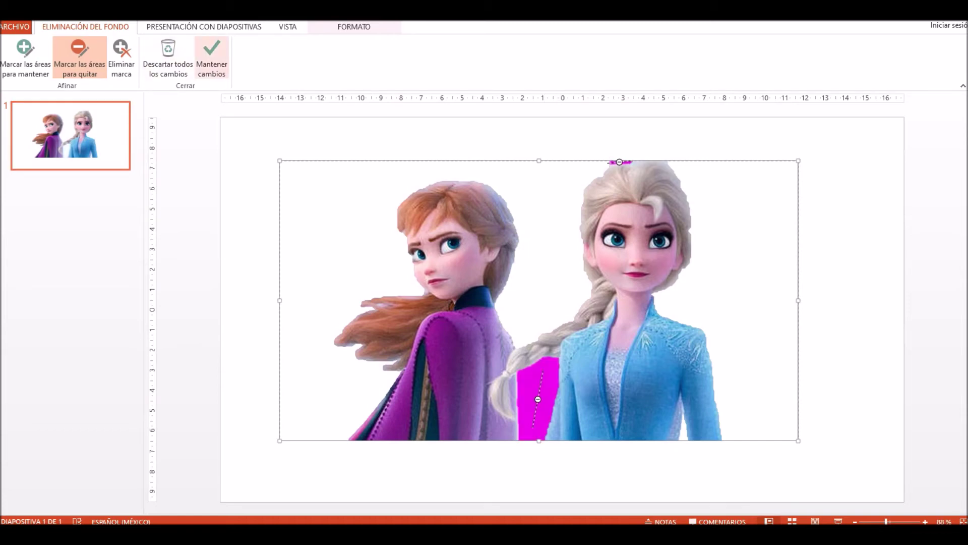
click(212, 58)
key(Escape)
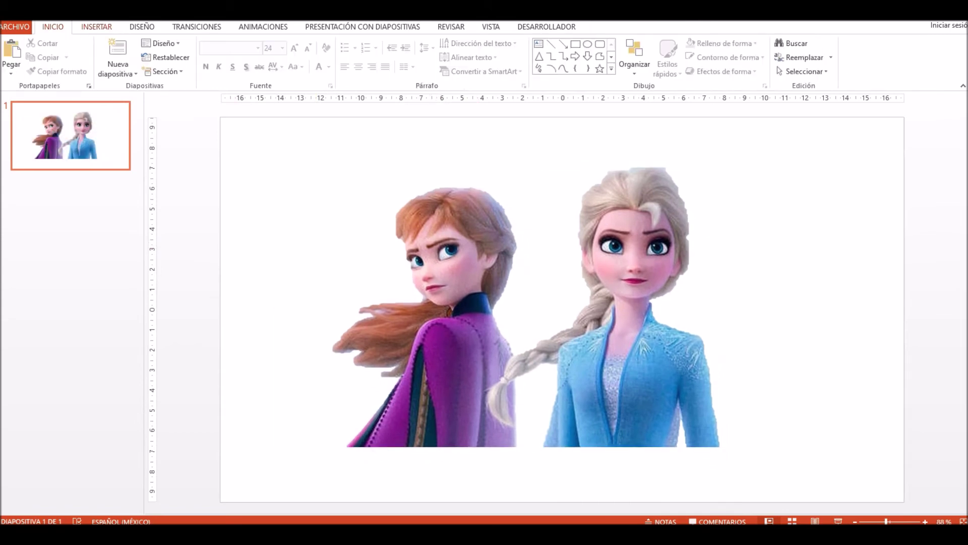
Draw a rectangle covering the whole slide.
click(96, 26)
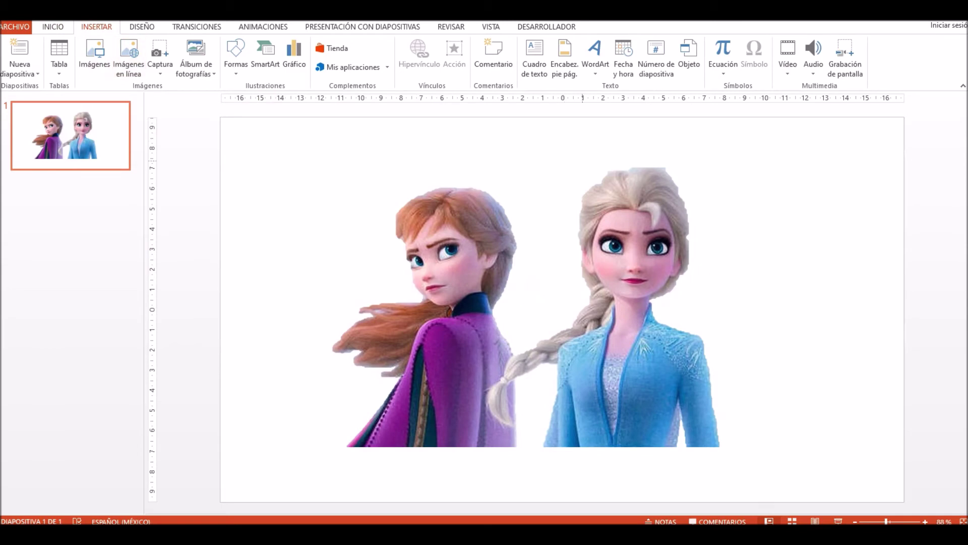
click(235, 55)
click(243, 209)
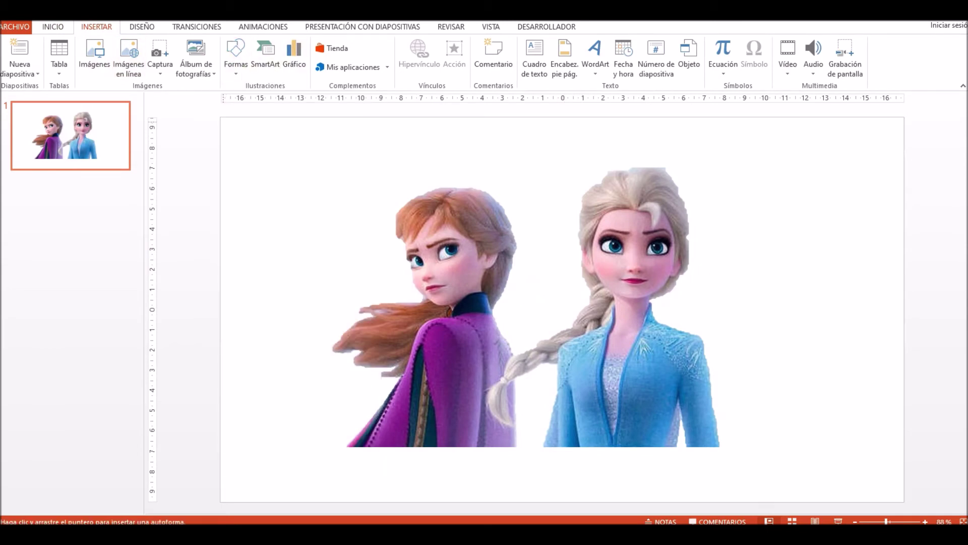
drag(220, 118, 905, 502)
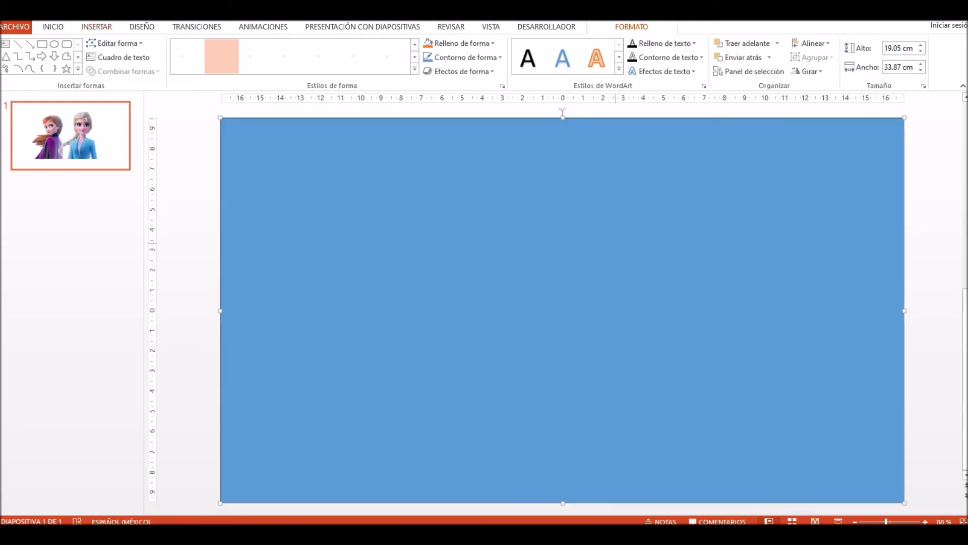
Send the blue rectangle to the back, behind the Anna and Elsa picture.
right_click(617, 244)
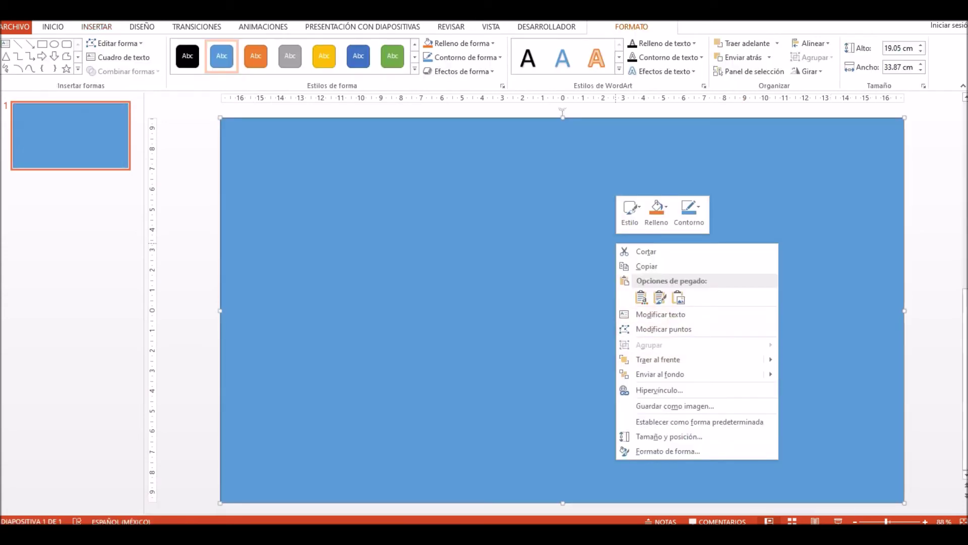
click(769, 57)
click(756, 87)
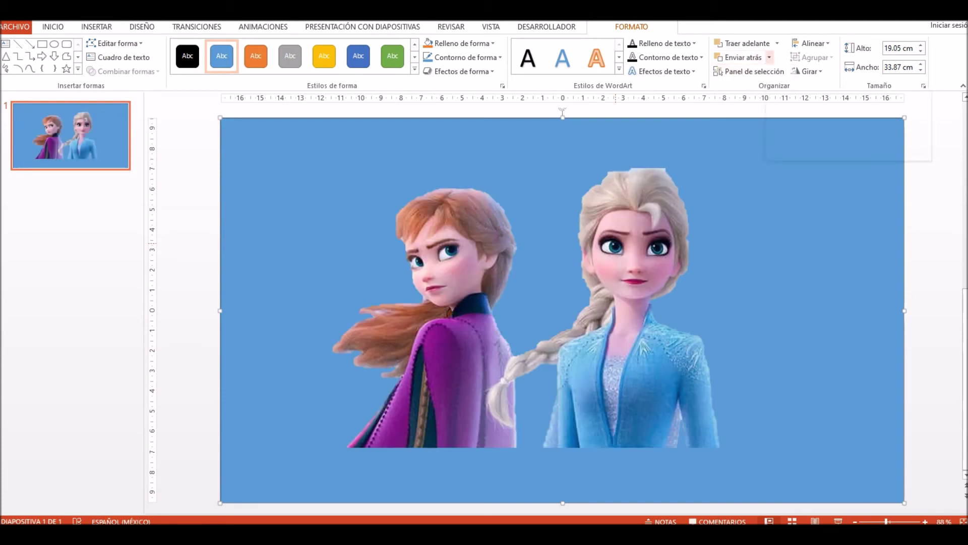
click(537, 307)
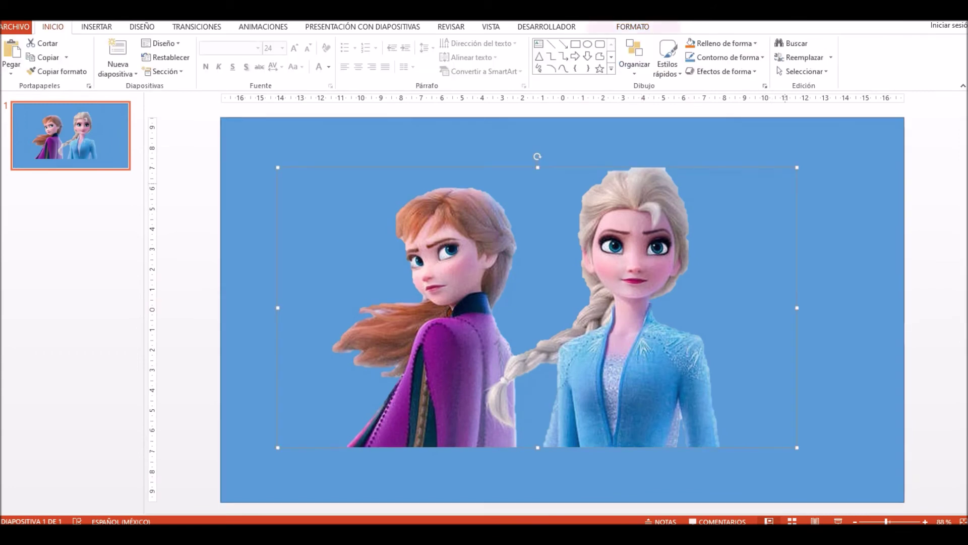
Enlarge the Anna and Elsa picture from its corner handle and run a quick background-removal pass.
drag(797, 167, 822, 153)
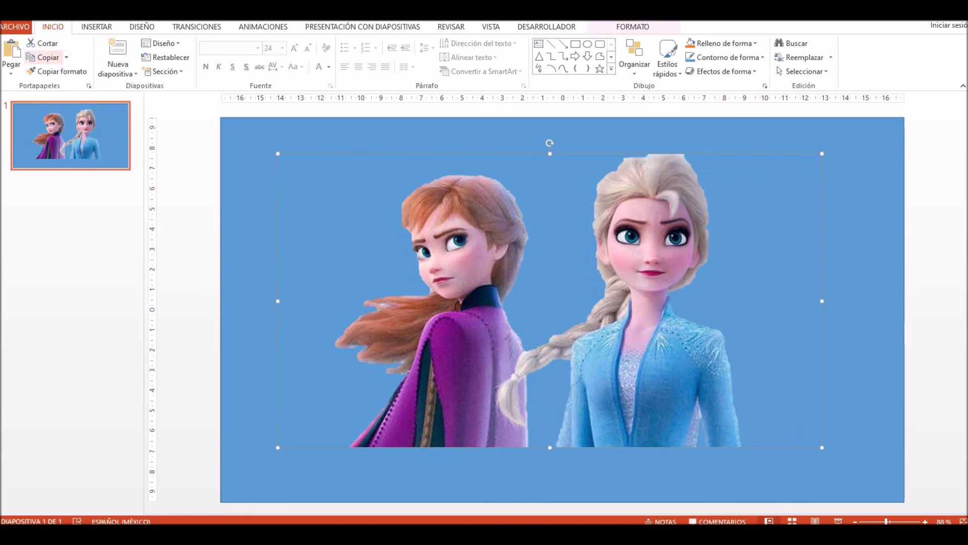
click(633, 26)
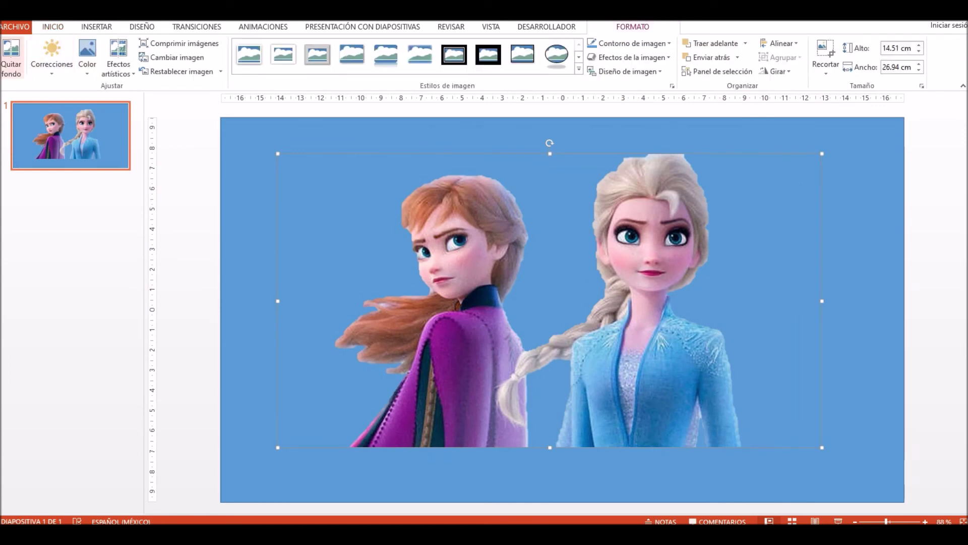
click(11, 56)
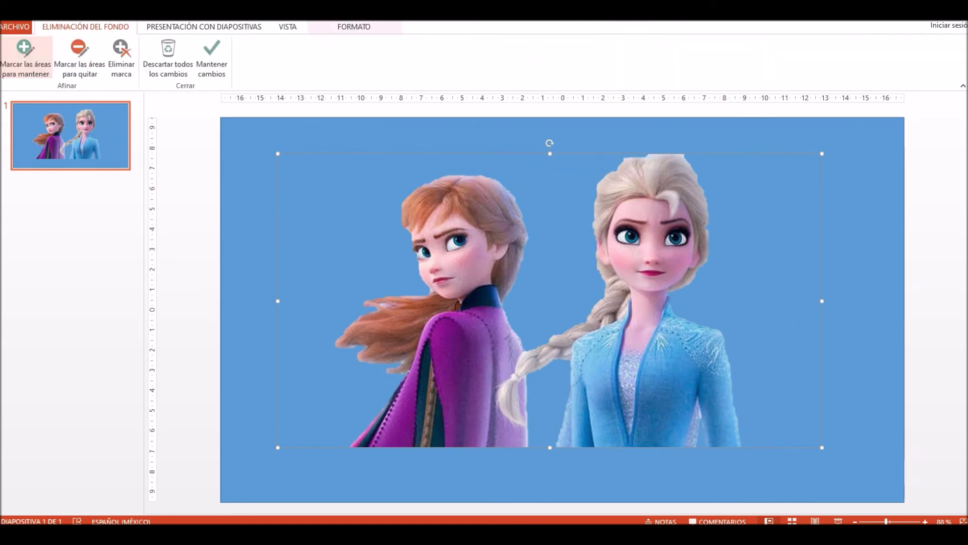
click(212, 58)
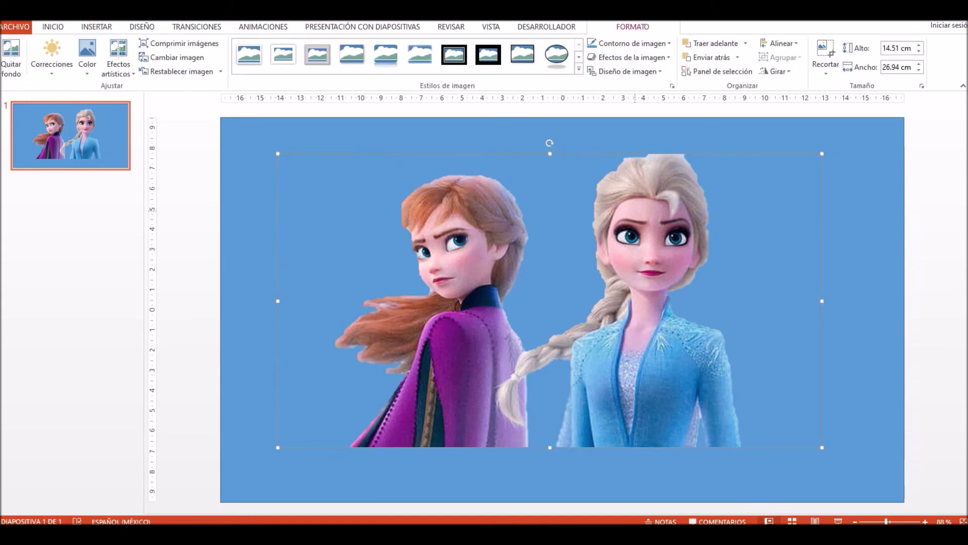
Redo the background removal with the marquee stretched over the entire picture.
click(11, 55)
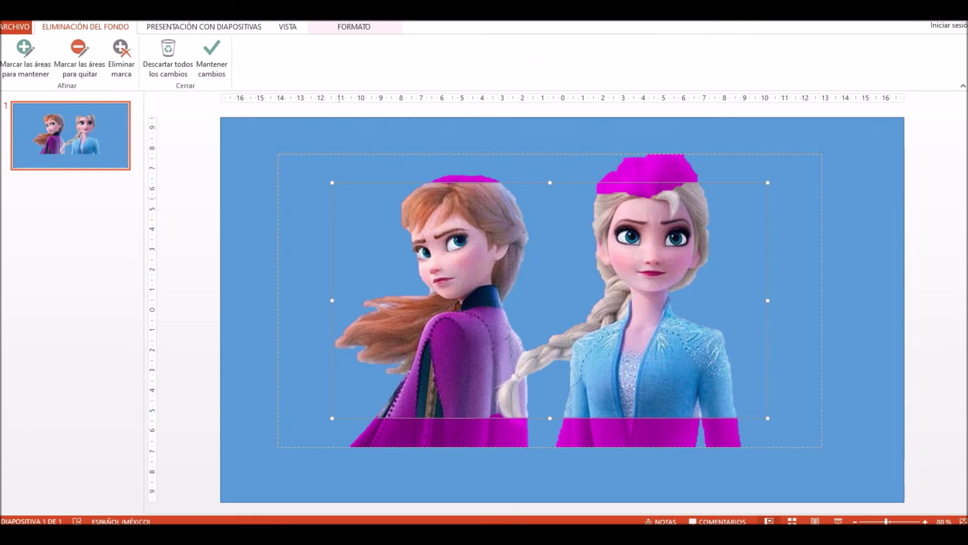
drag(332, 182, 278, 153)
drag(768, 418, 822, 448)
click(79, 58)
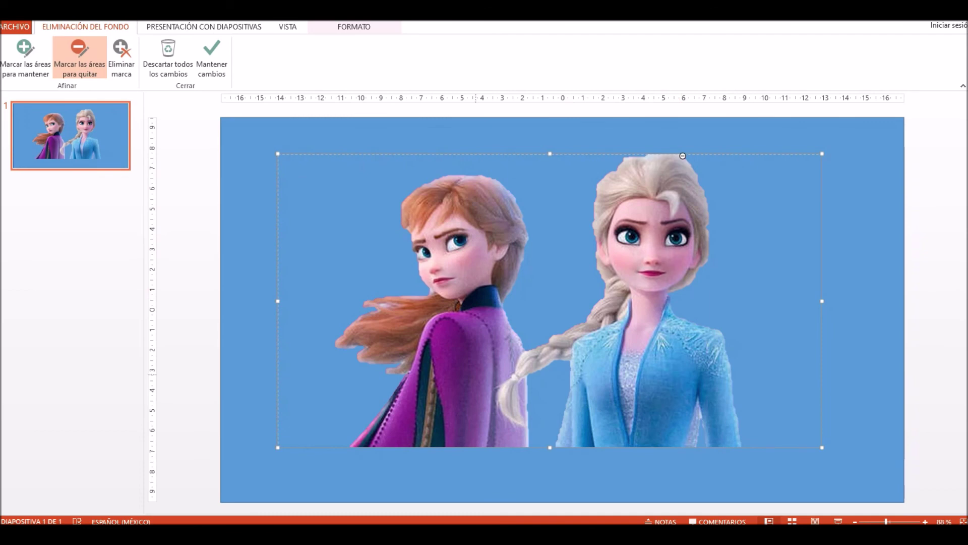
key(Escape)
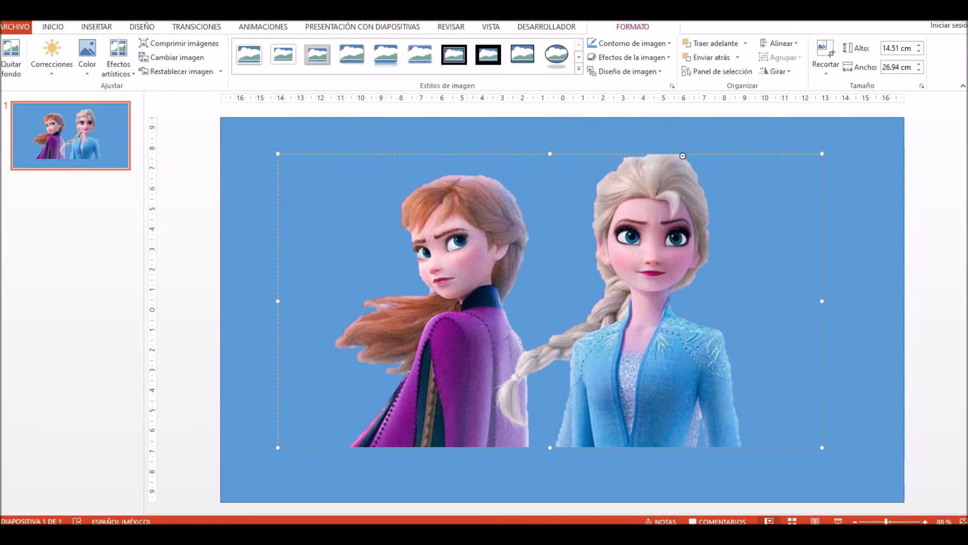
Nudge the Anna and Elsa picture left, then slightly back right on the blue slide.
click(286, 140)
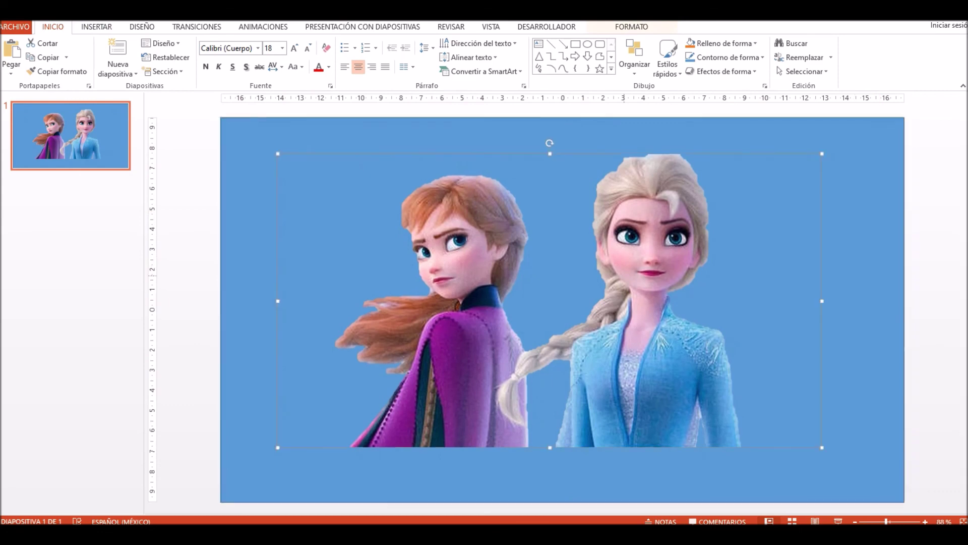
drag(611, 266, 575, 268)
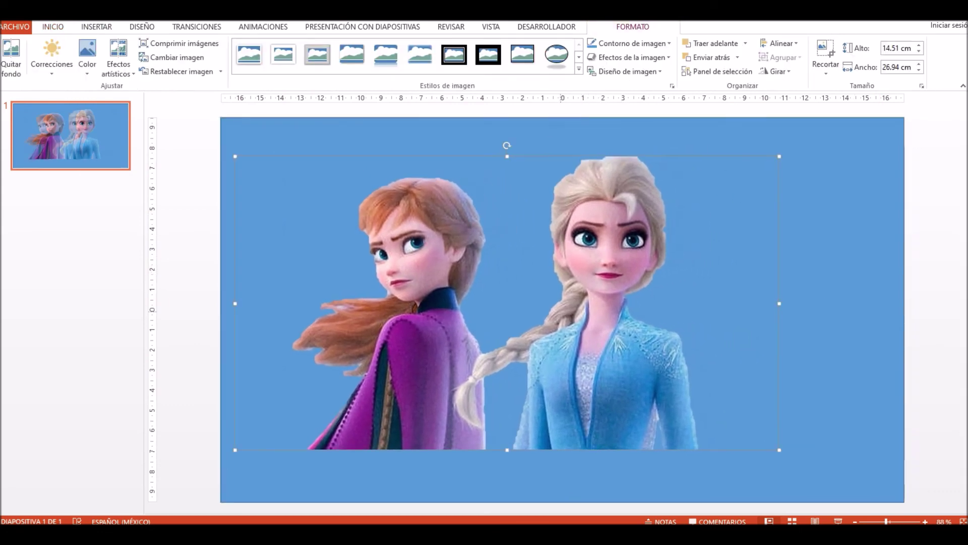
drag(588, 323, 603, 323)
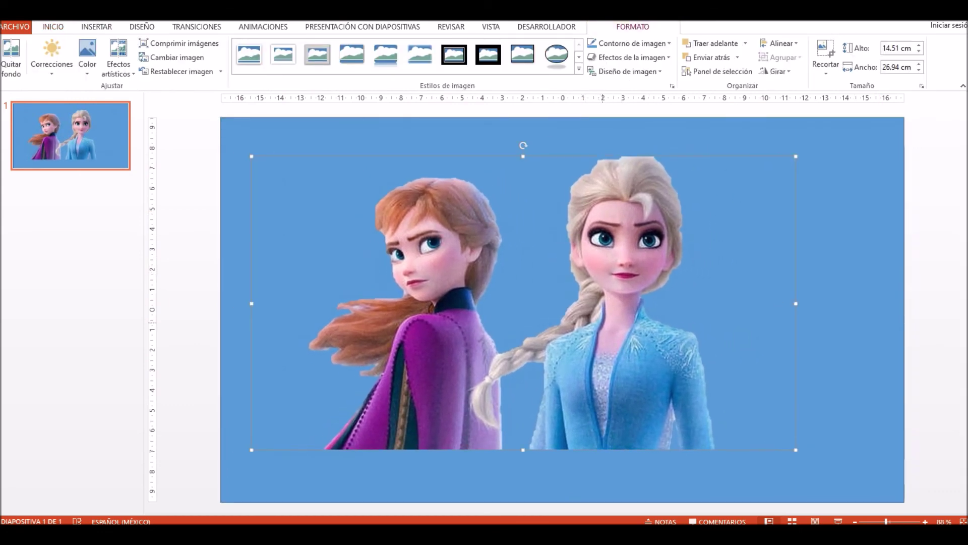